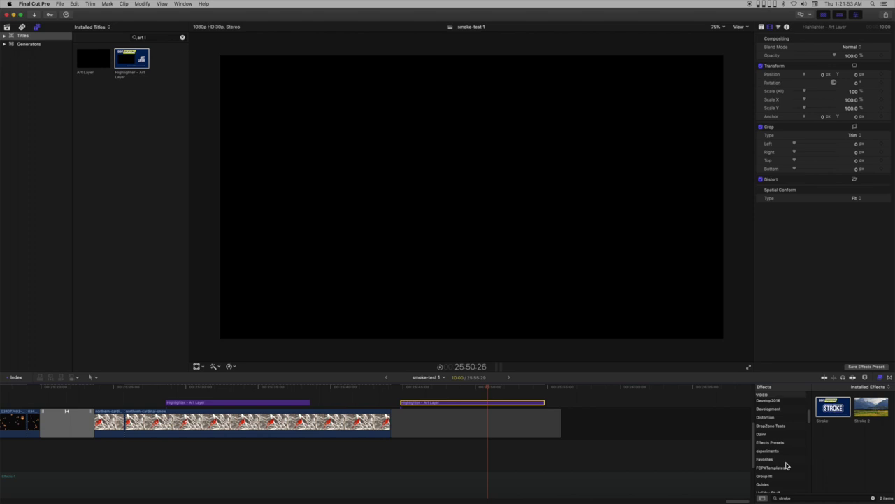
- Find Highlighter 2 in the FCPXTemplates effects category by searching for "2", and apply it twice to the second Art Layer clip
click(789, 468)
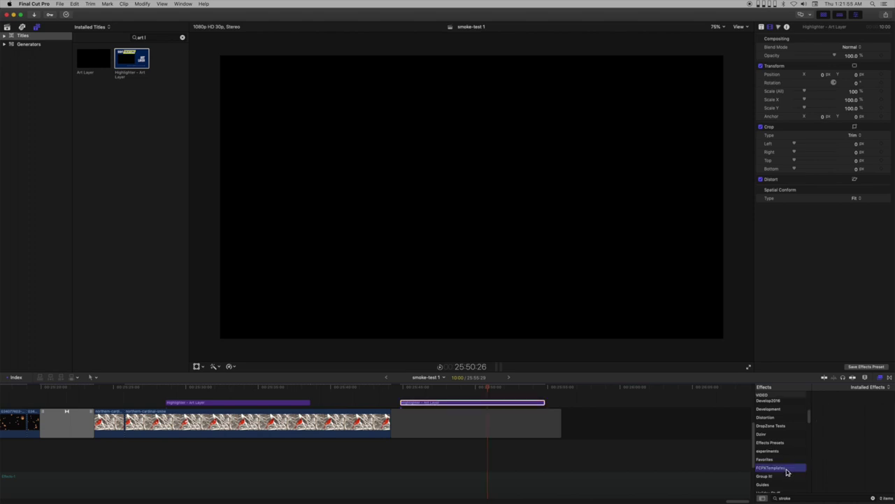
double_click(799, 497)
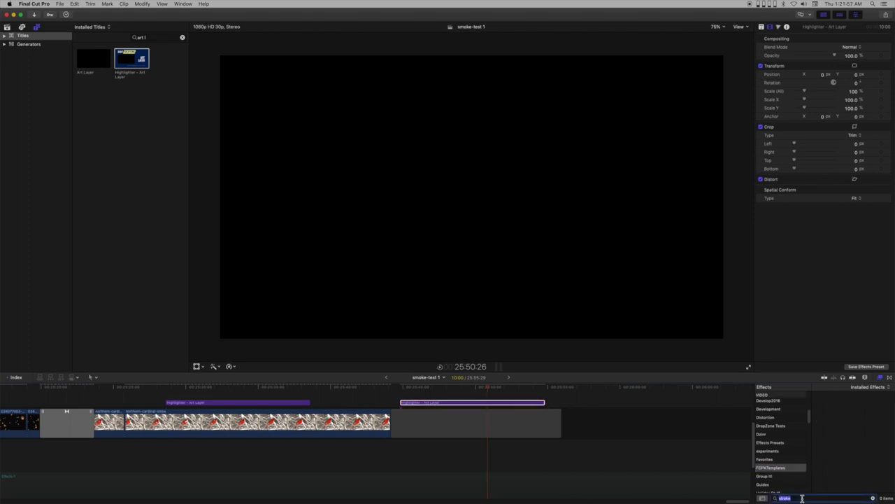
text(2)
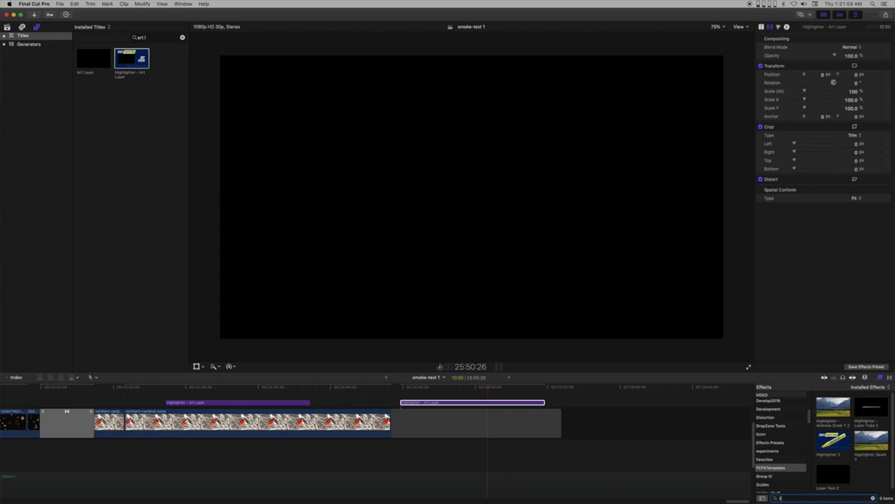
mouse_move(838, 446)
mouse_down()
mouse_move(500, 406)
mouse_move(513, 407)
mouse_up()
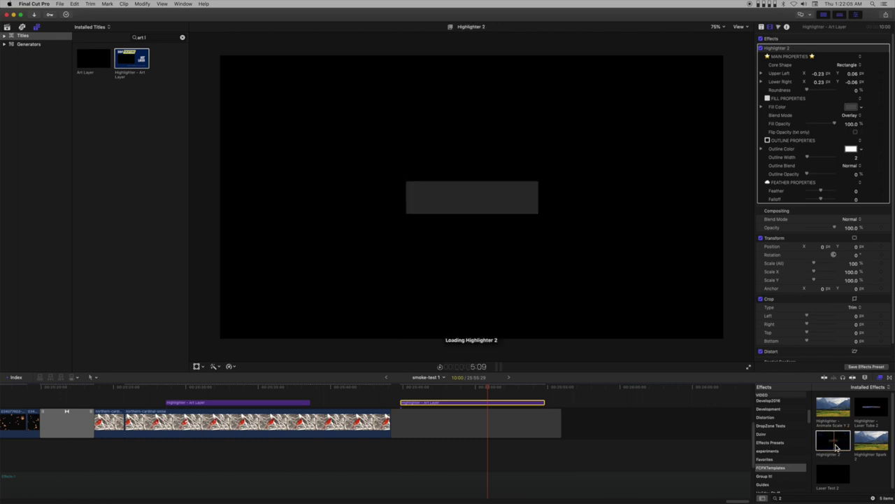
mouse_move(836, 448)
mouse_down()
mouse_move(655, 432)
mouse_move(460, 392)
mouse_move(462, 408)
mouse_up()
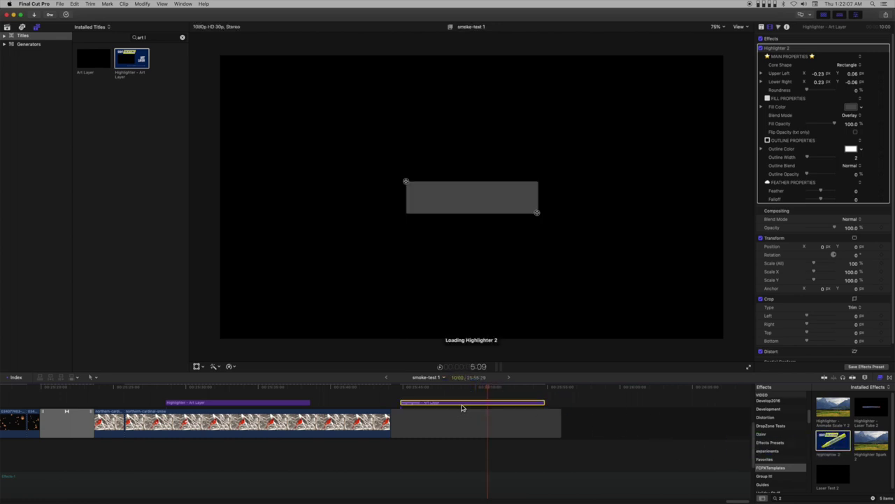
- Reshape the first Highlighter 2 rectangle with its upper left corner at about -0.89, -0.35 and lower right at about -0.14, -0.5
click(795, 56)
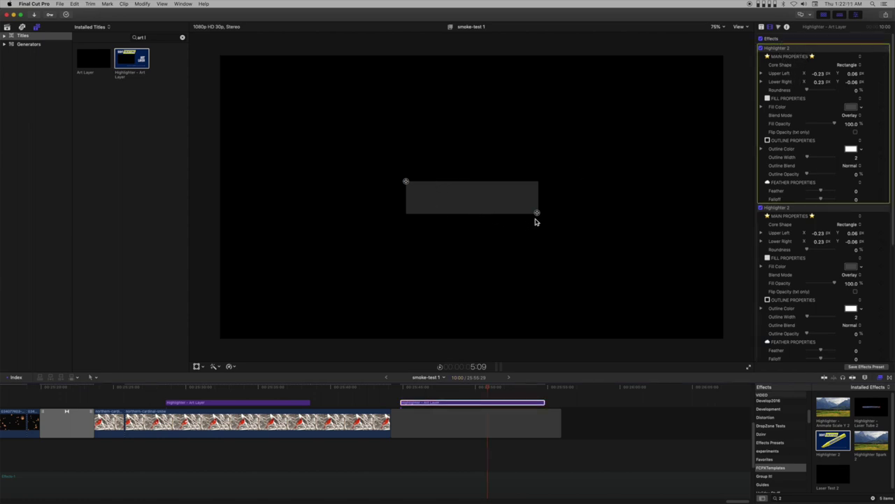
mouse_move(538, 213)
mouse_down()
mouse_move(398, 314)
mouse_move(433, 338)
mouse_up()
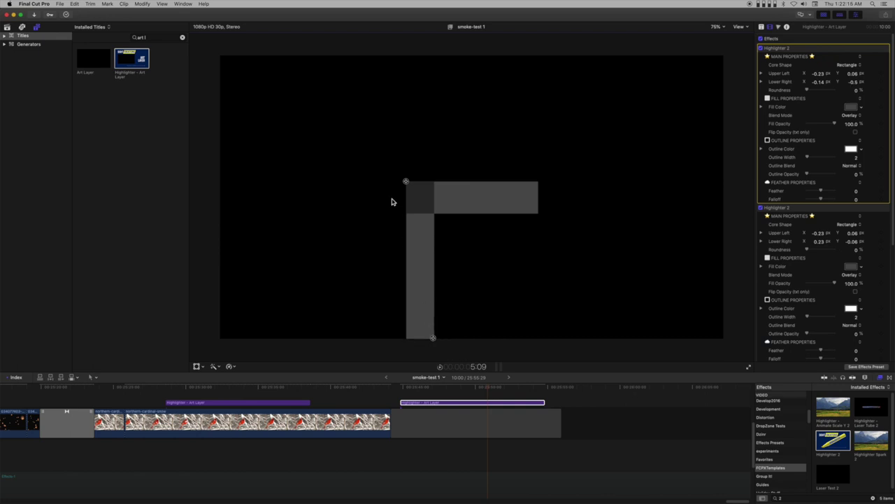
drag(406, 183, 221, 299)
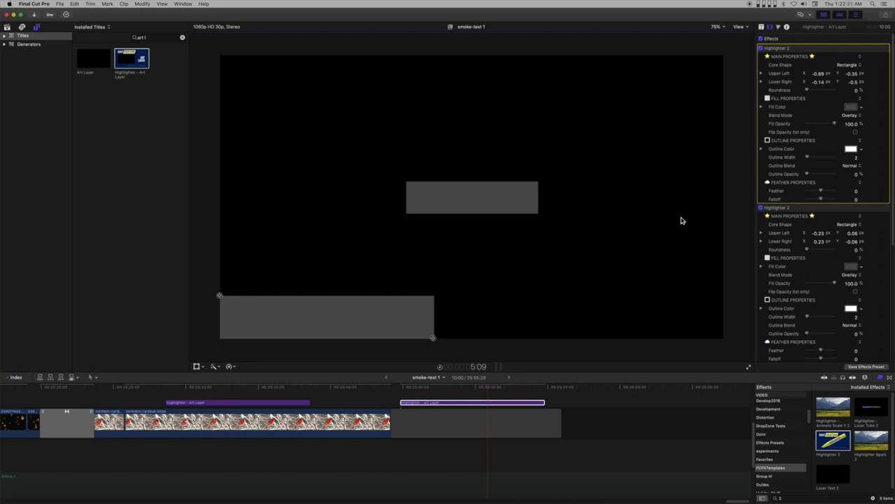
- Flatten the second Highlighter 2 rectangle into a thin line from about -0.89, -0.35 to about 0.65, -0.35
click(789, 208)
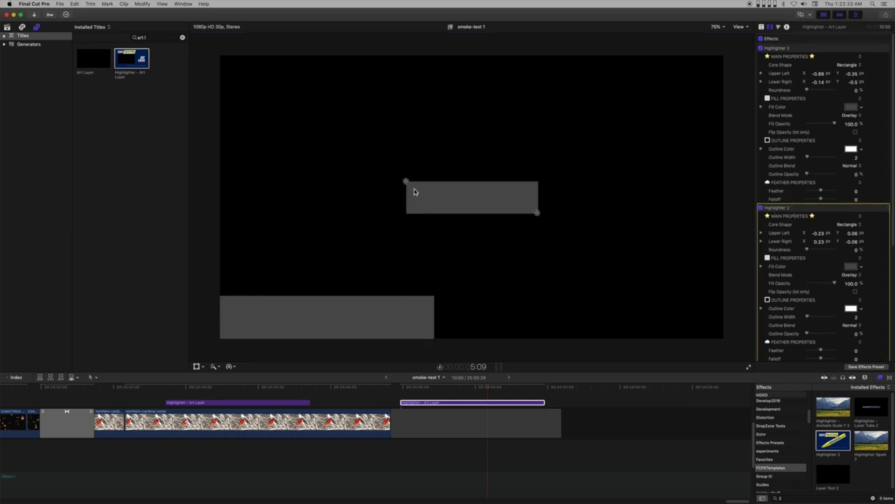
mouse_move(537, 213)
mouse_down()
mouse_move(645, 284)
mouse_move(724, 305)
mouse_move(656, 298)
mouse_up()
mouse_move(406, 184)
mouse_down()
mouse_move(226, 275)
mouse_move(221, 299)
mouse_up()
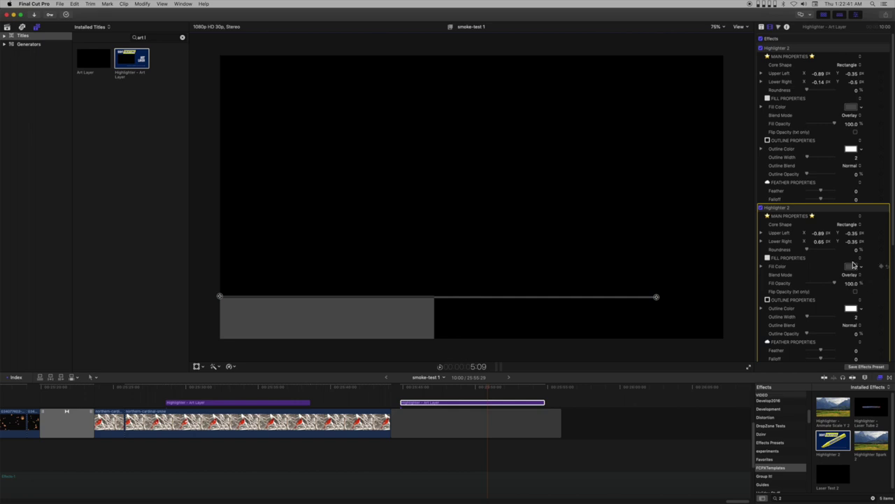
- Fill the first Highlighter 2 shape with bright blue and copy that fill color to the second one
click(854, 112)
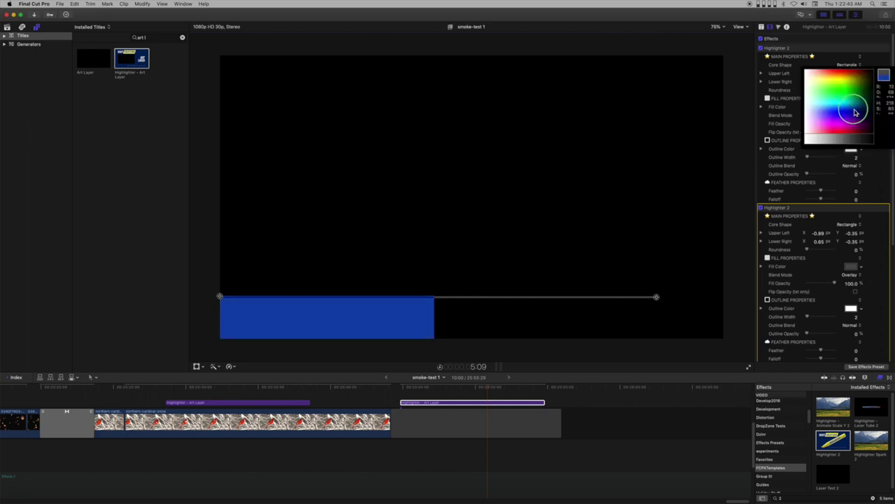
click(854, 111)
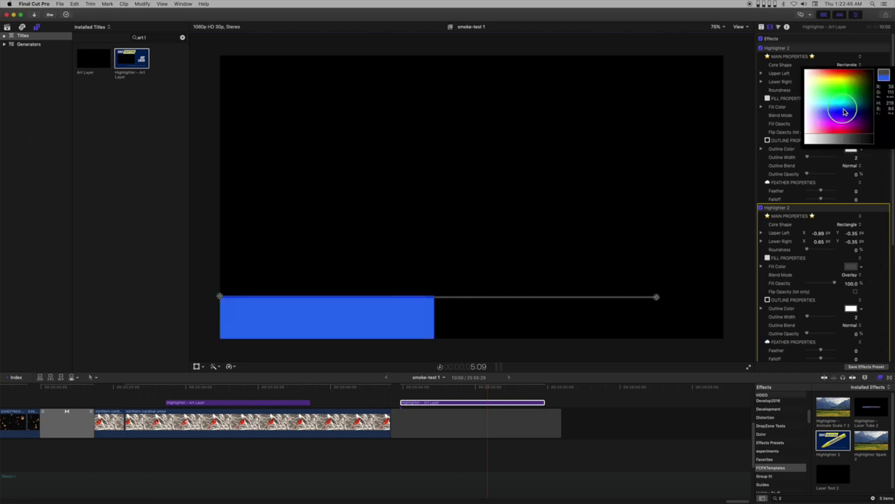
drag(851, 106, 852, 269)
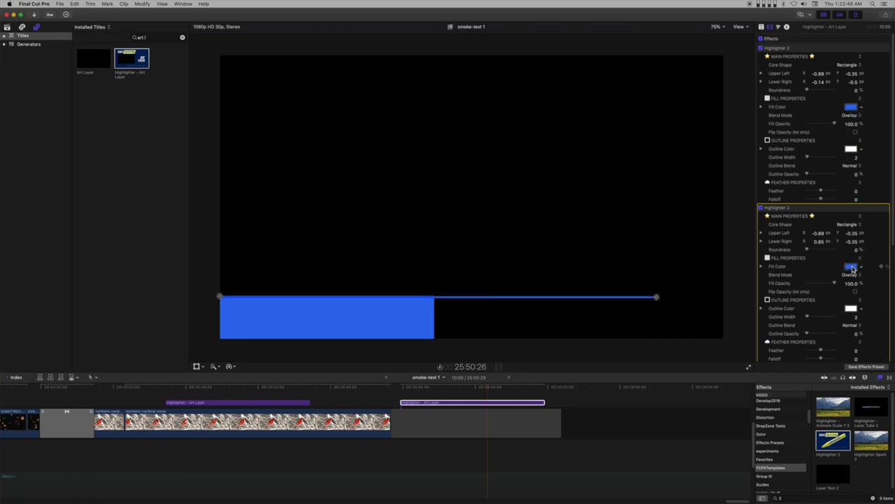
click(220, 298)
- Set the fill blend mode of both Highlighter 2 effects to Normal and thicken the thin line slightly
click(850, 276)
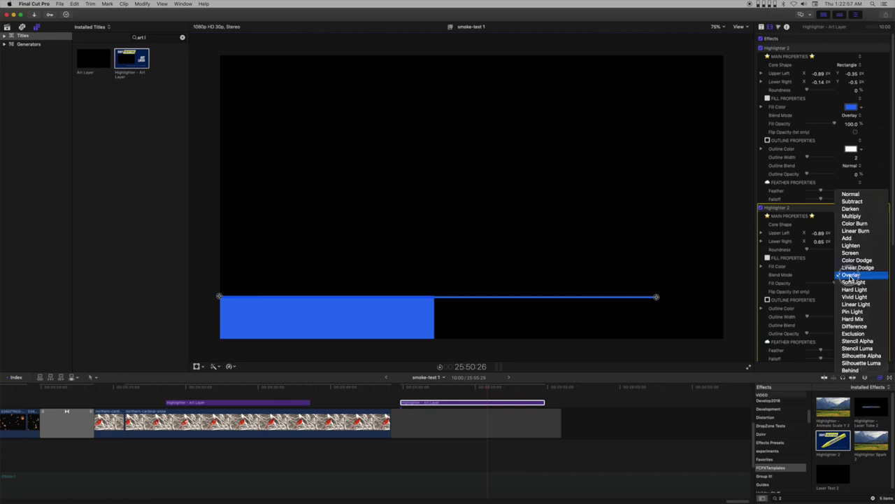
click(851, 194)
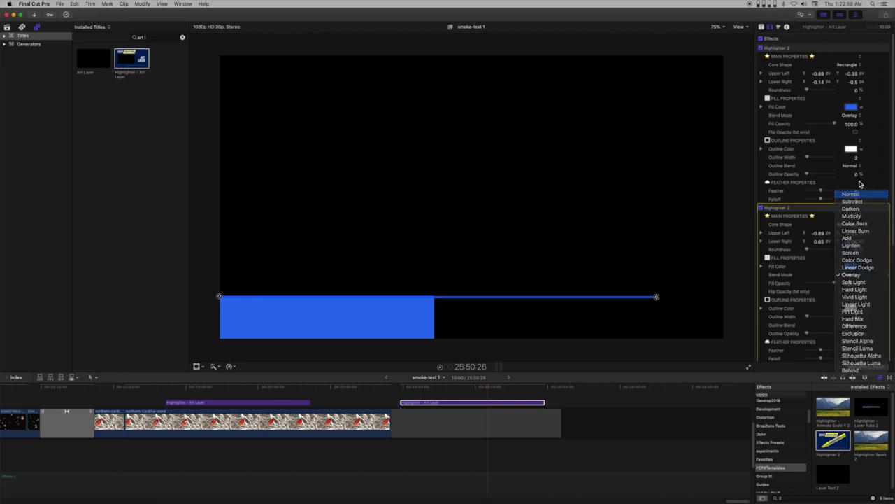
click(850, 116)
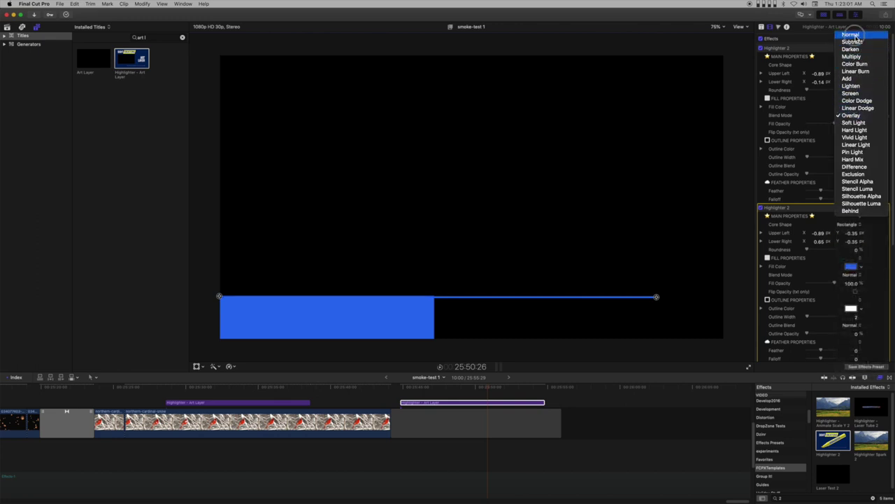
click(851, 32)
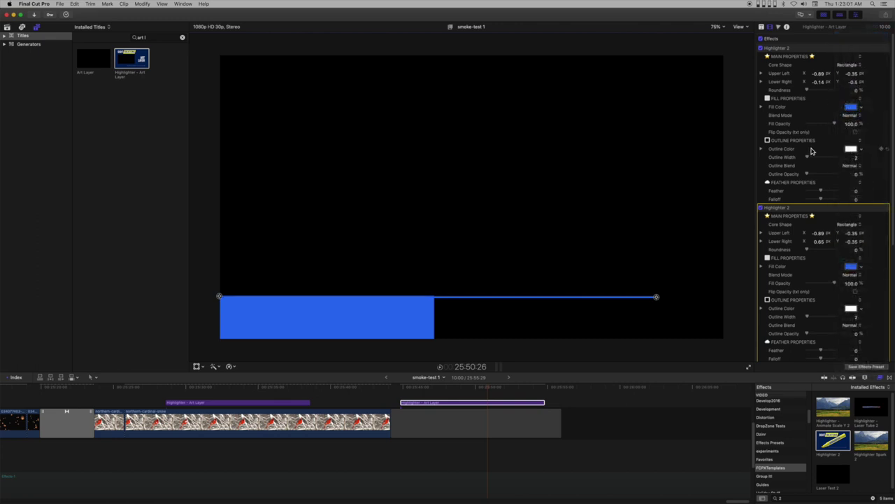
click(222, 297)
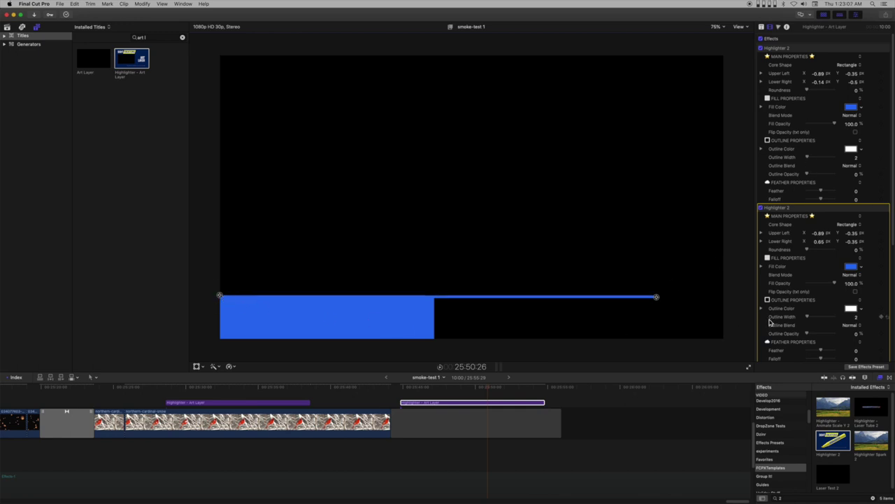
- Search effects for "trans", apply Highlighter - Transforms to the Art Layer clip, and move its anchor to the frame's lower-left corner
scroll(808, 316, down, 1)
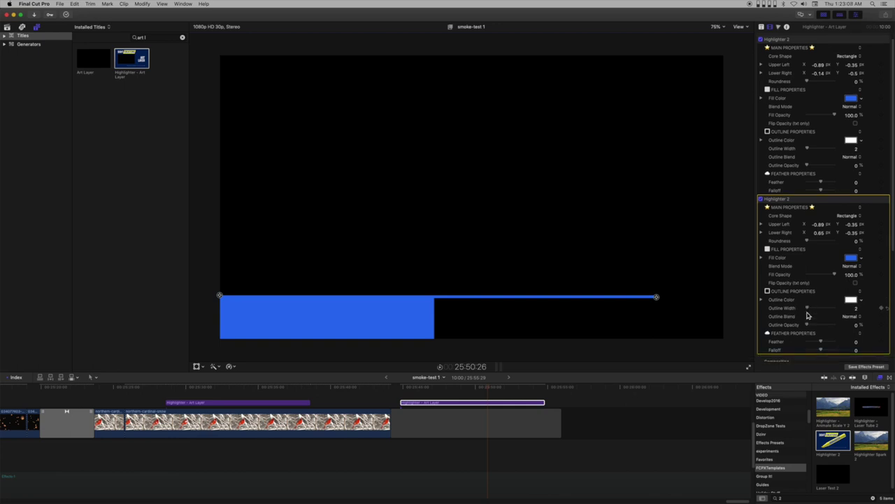
click(796, 498)
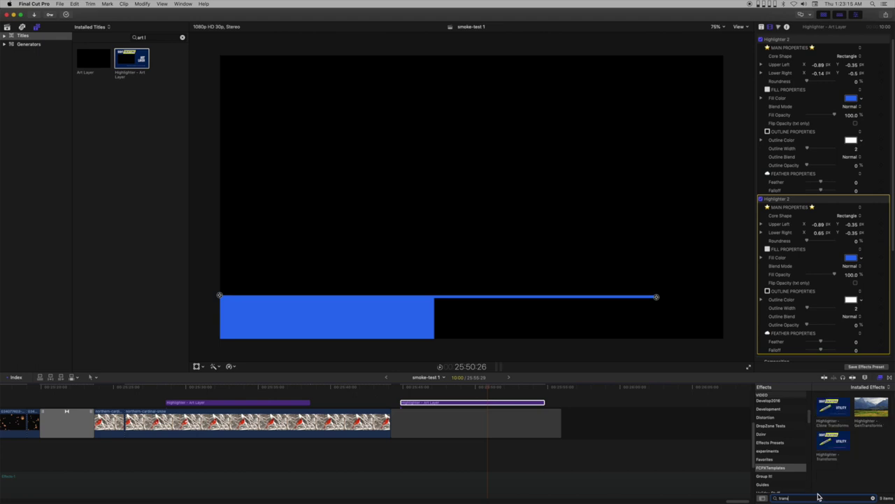
drag(833, 442, 489, 407)
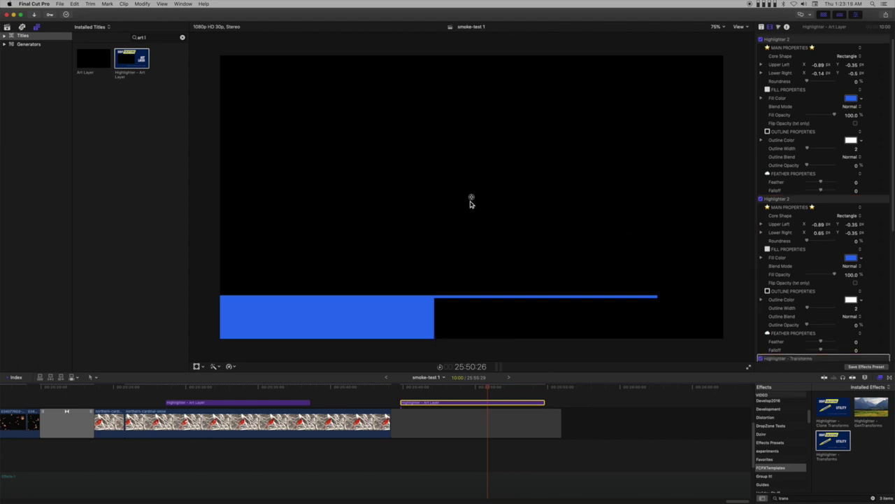
drag(472, 198, 220, 339)
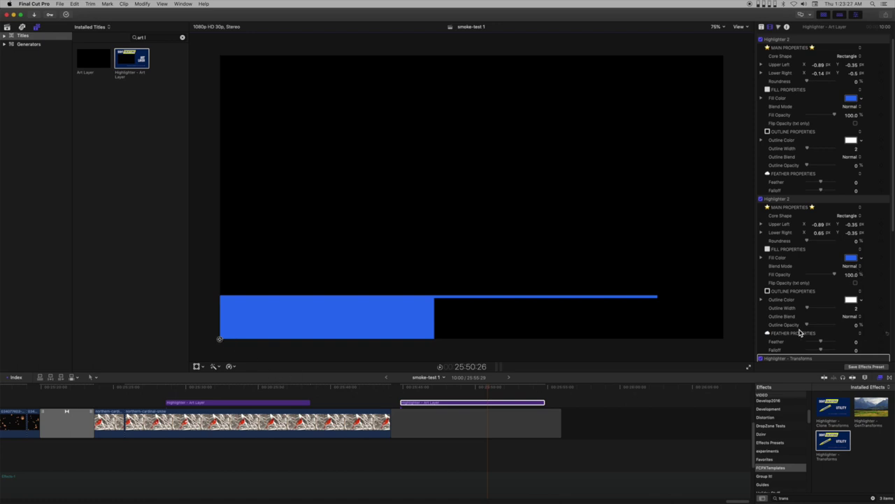
- Set the Shear X of the Highlighter - Transforms effect to 40°
scroll(811, 325, down, 5)
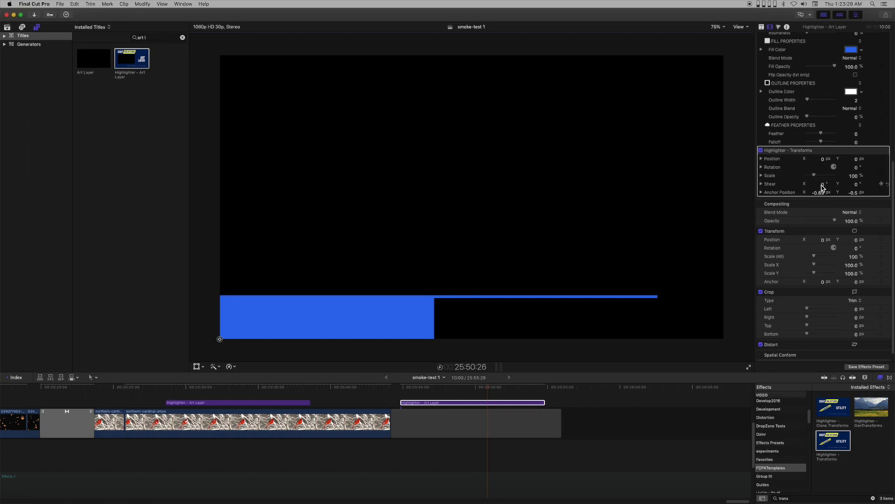
drag(823, 187, 850, 184)
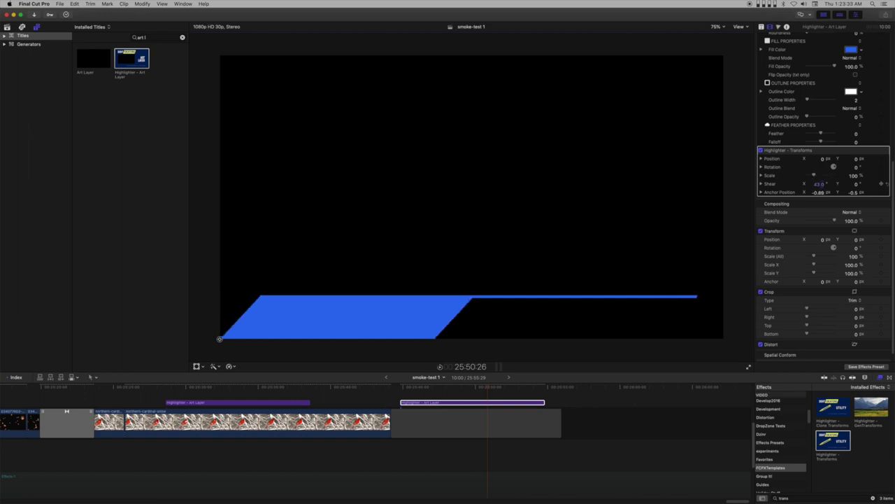
text(40)
key(Return)
- Shorten the thin line by setting the second Highlighter 2's Lower Right X to about 0.57 px
scroll(843, 109, up, 2)
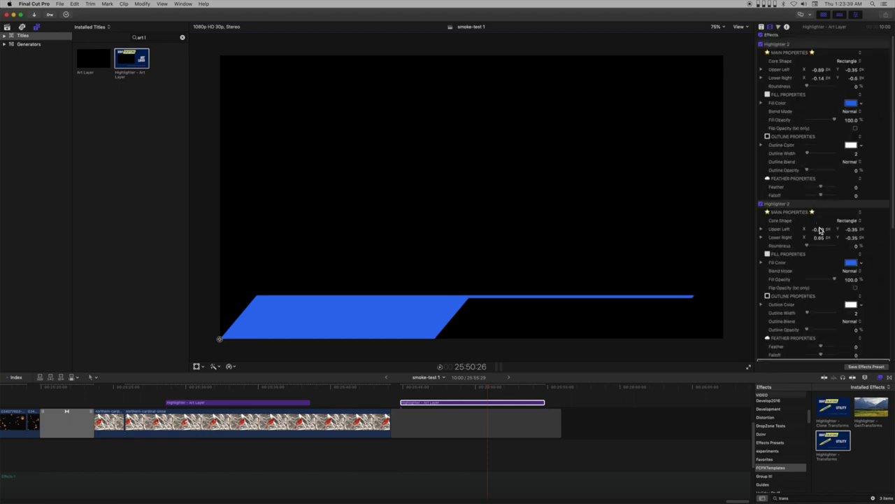
click(820, 238)
drag(820, 238, 811, 239)
- Add a Position keyframe to the Highlighter - Transforms effect at 25:45:23, shortly after the clip's start
click(801, 498)
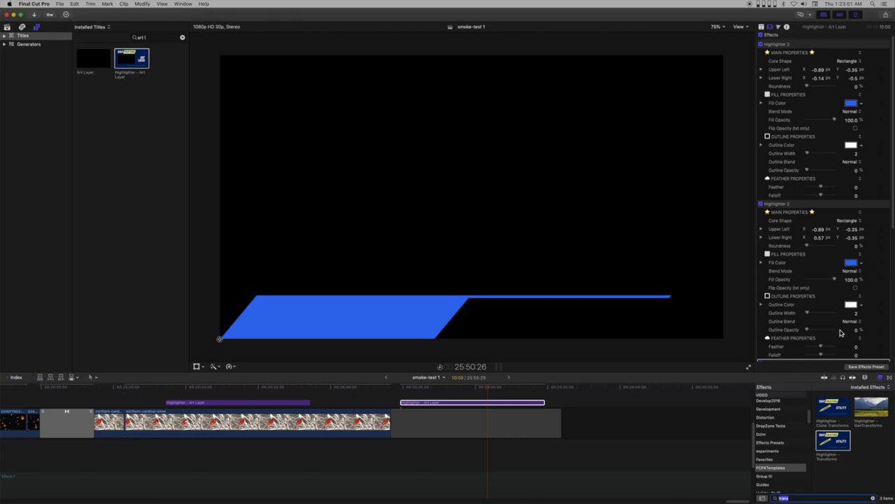
scroll(841, 333, down, 6)
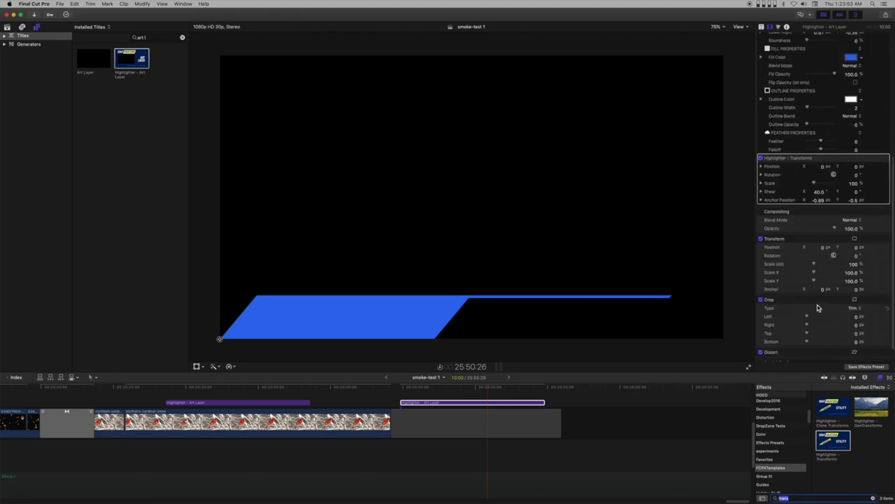
click(489, 393)
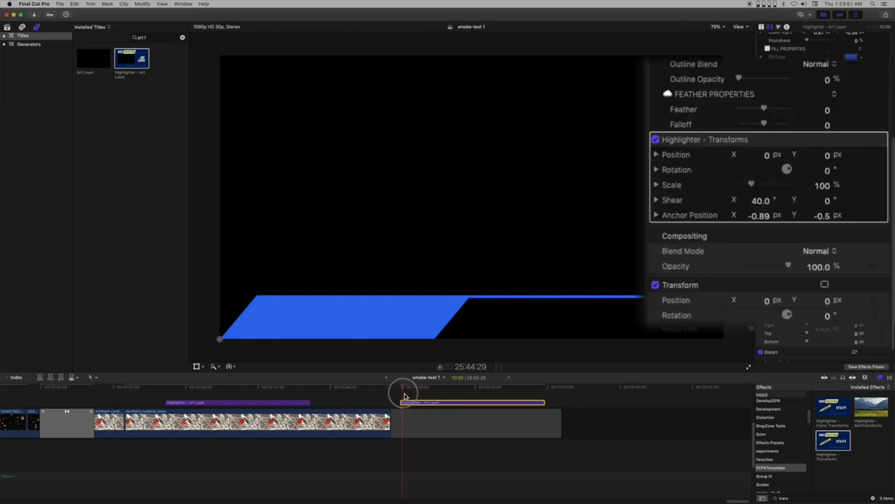
click(414, 389)
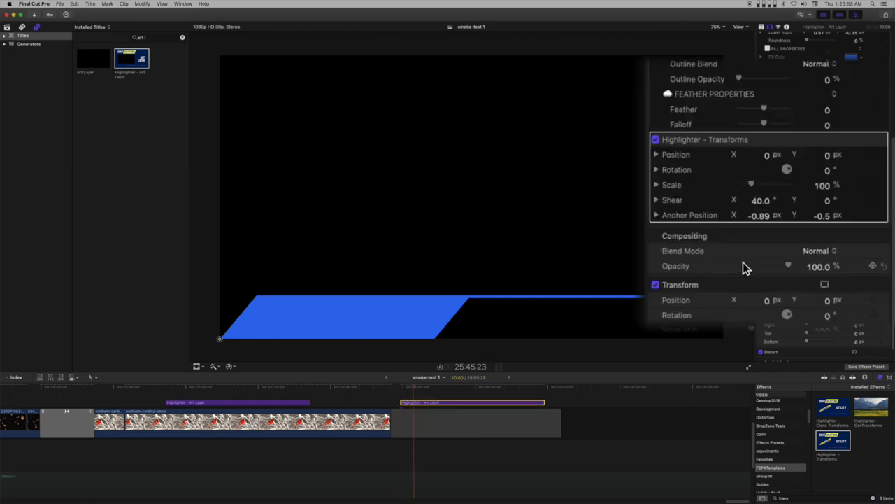
mouse_move(874, 219)
click(874, 153)
- At the clip's start, set the Transforms Position X to about 178.2 px to hide the graphic off frame, and play the animation
drag(416, 390, 403, 392)
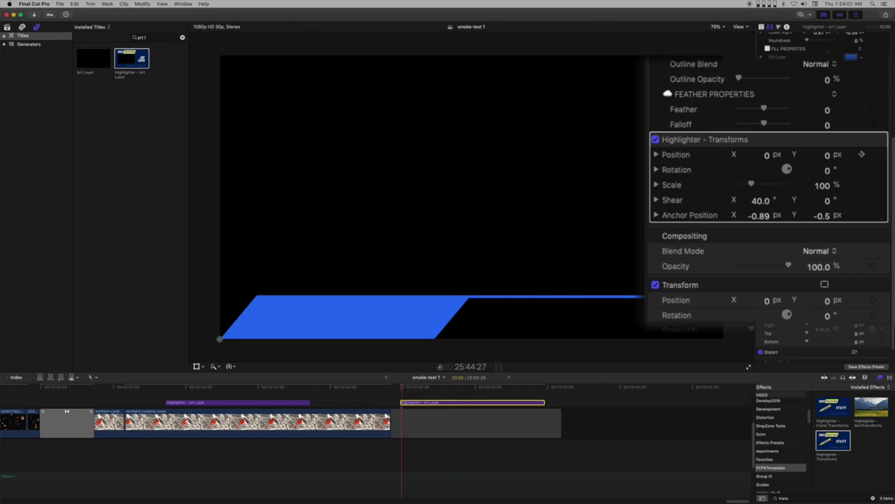
mouse_move(770, 154)
mouse_down()
mouse_move(801, 154)
mouse_move(768, 154)
mouse_up()
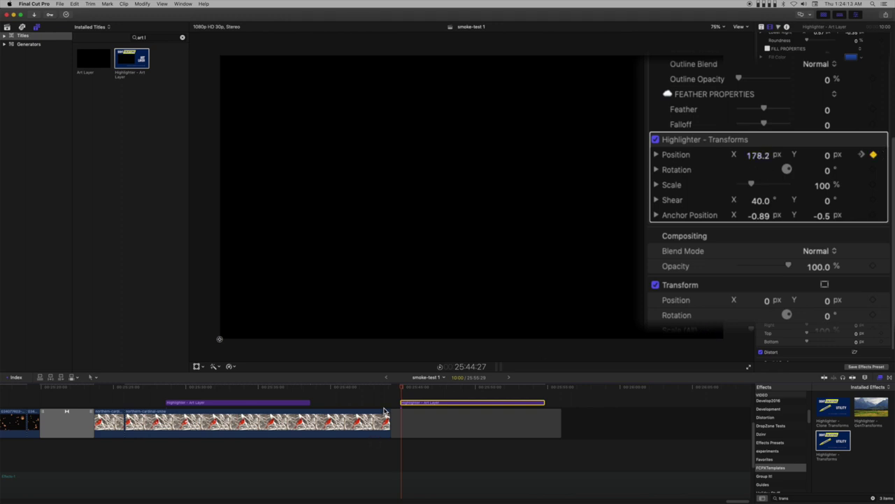
key(space)
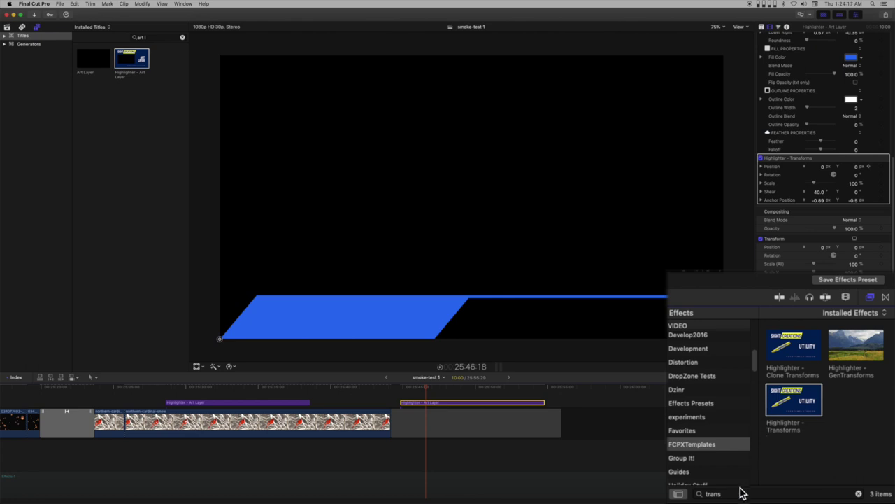
- Search effects for "text" and apply Highlighter - Text to the Art Layer clip
click(737, 493)
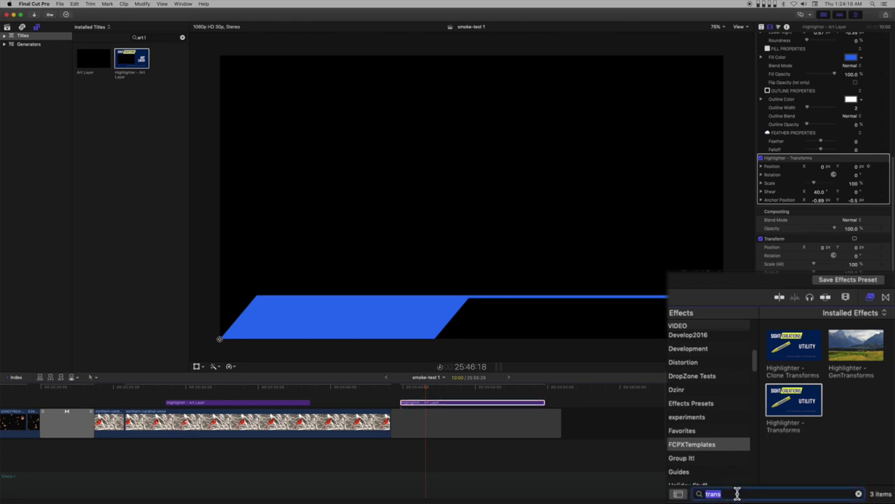
text(text)
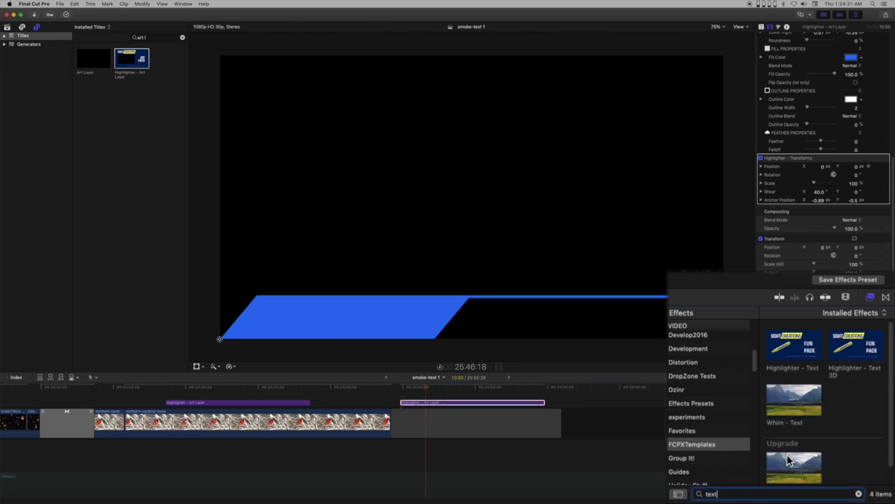
mouse_move(802, 355)
mouse_down()
mouse_move(524, 412)
mouse_move(491, 408)
mouse_up()
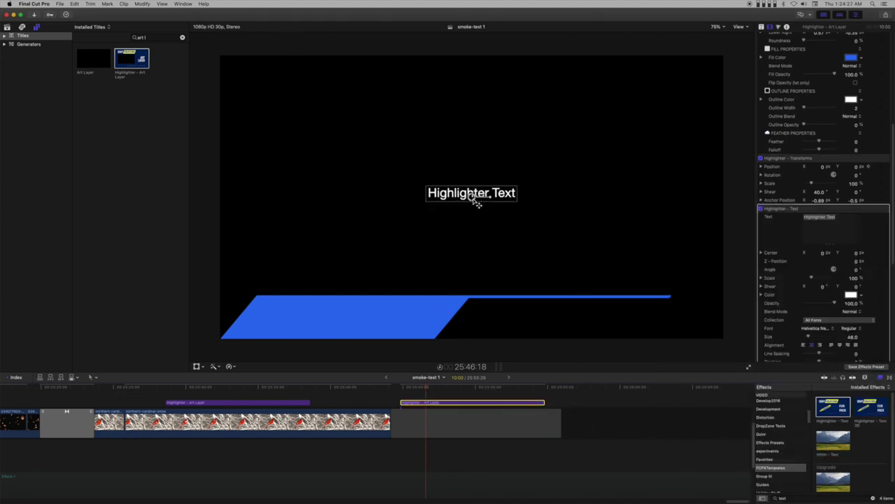
- Move the Highlighter - Text title onto the blue slanted shape, Center about -0.78, -0.44 px, and left-align it
click(474, 199)
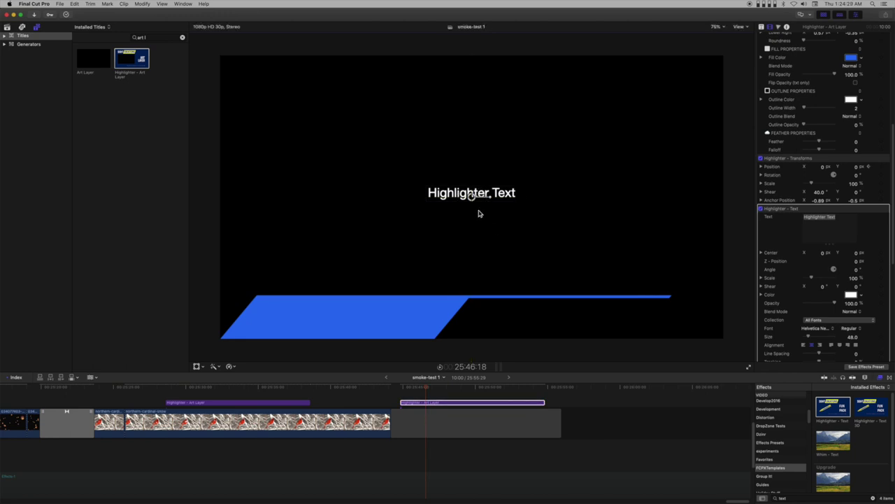
mouse_move(474, 201)
mouse_down()
mouse_move(377, 304)
mouse_move(285, 329)
mouse_move(252, 327)
mouse_up()
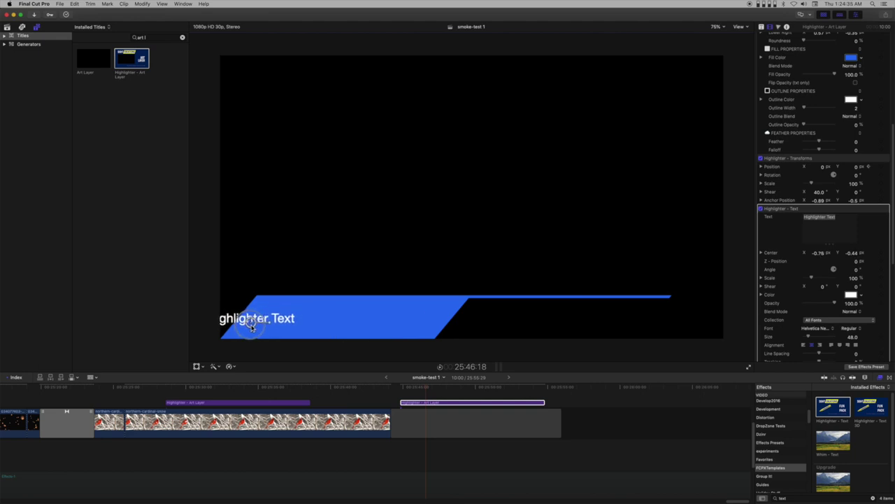
click(804, 347)
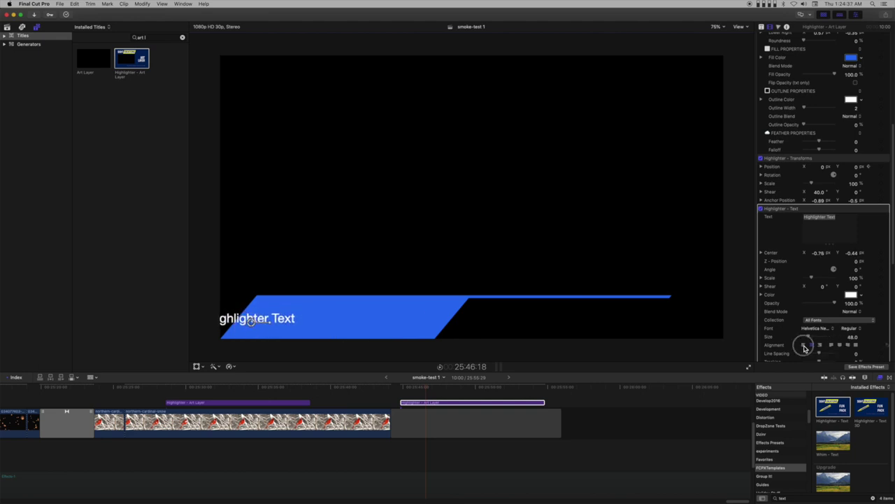
- Replace the title text with "Add Text Here" and give it a bold condensed Helvetica Neue typeface
scroll(838, 274, down, 1)
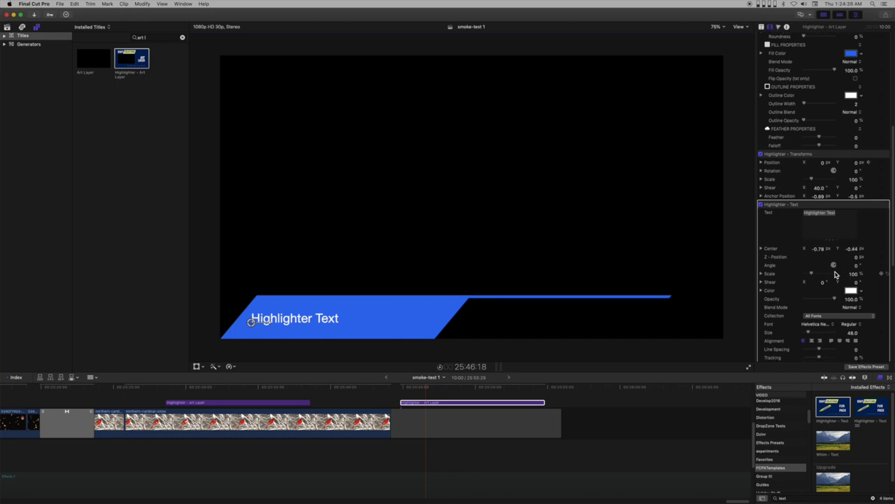
triple_click(846, 215)
text(Ad.)
text( Te)
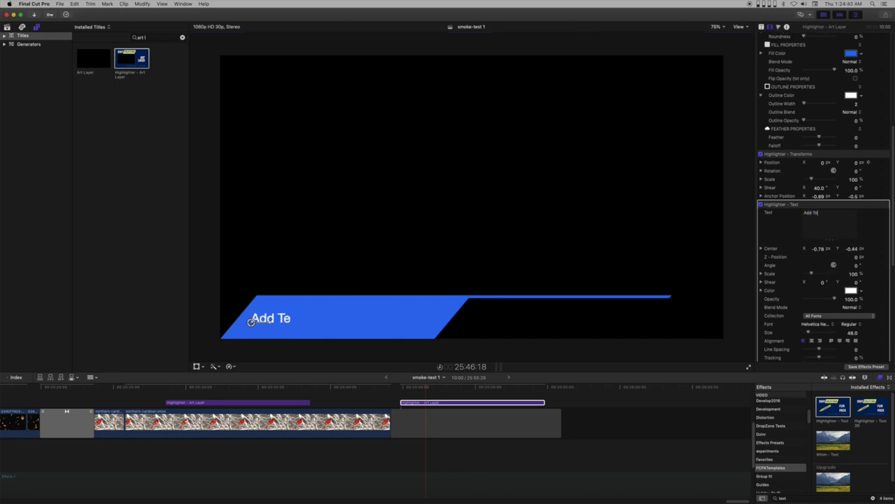
text(xt Here)
click(856, 325)
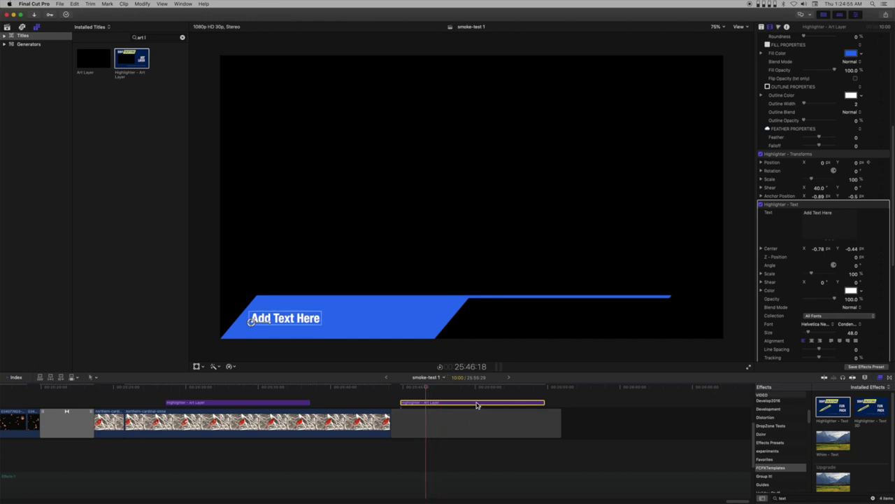
- Add a shape mask to Highlighter - Text, square it into a rectangle and stretch it across the whole lower third
key(shift+slash)
click(856, 207)
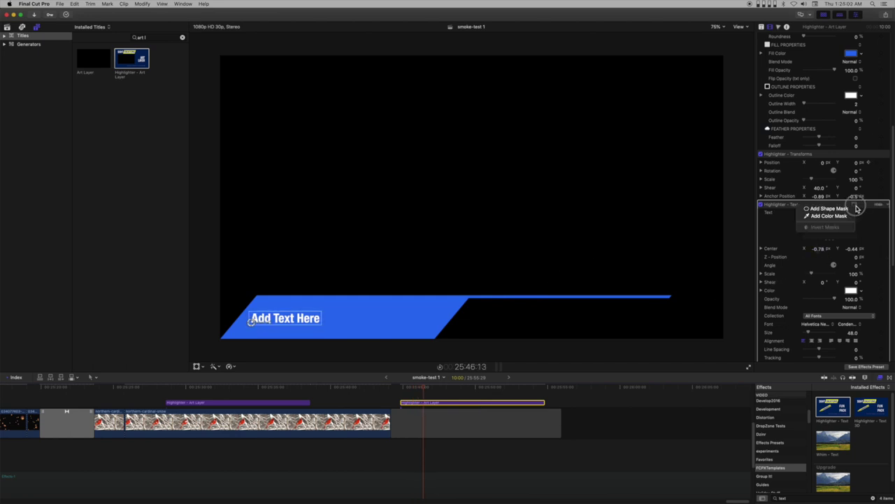
click(830, 209)
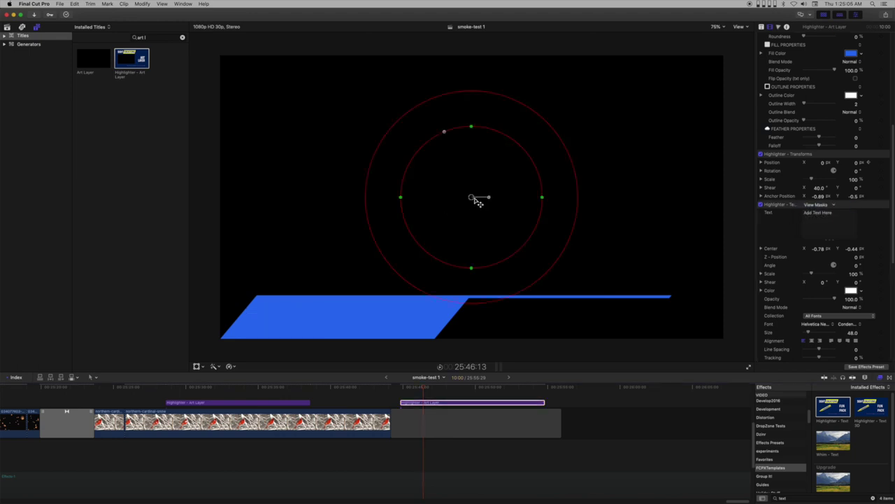
drag(476, 200, 464, 202)
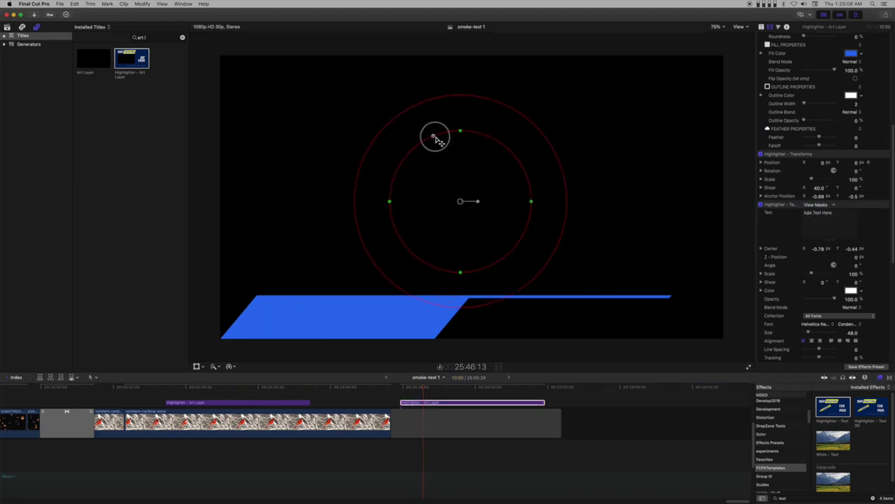
drag(434, 136, 424, 175)
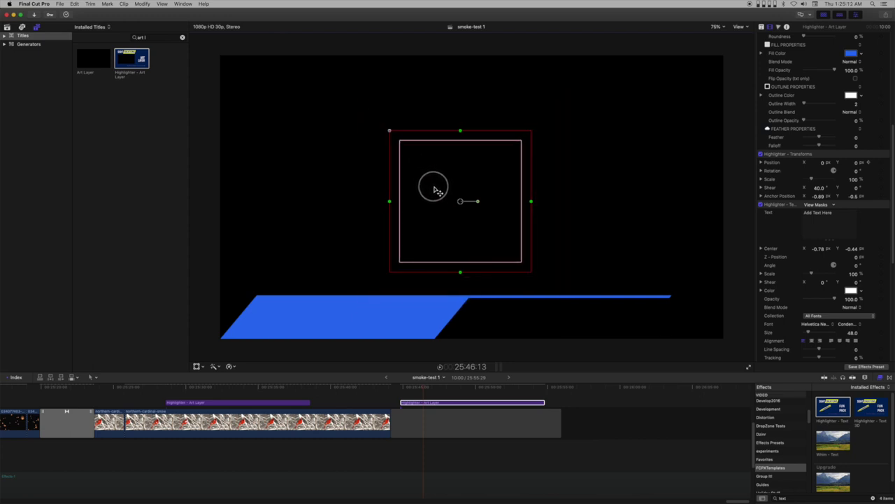
drag(463, 202, 285, 279)
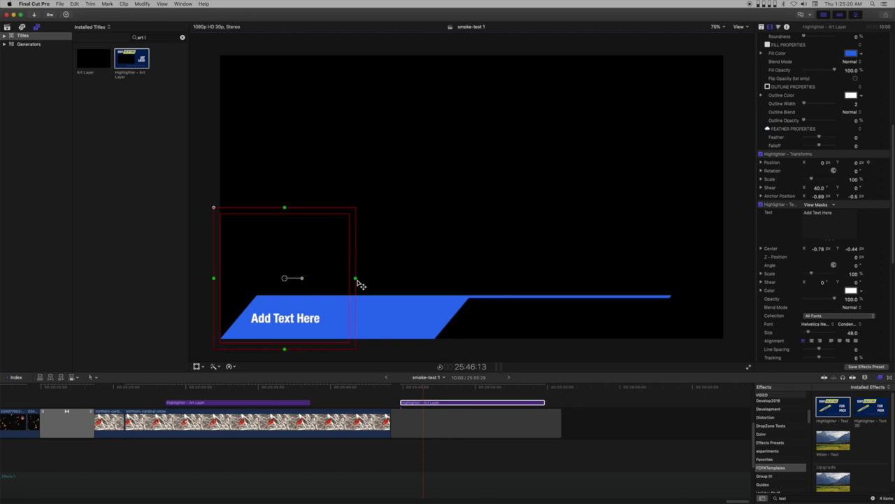
drag(357, 283, 680, 308)
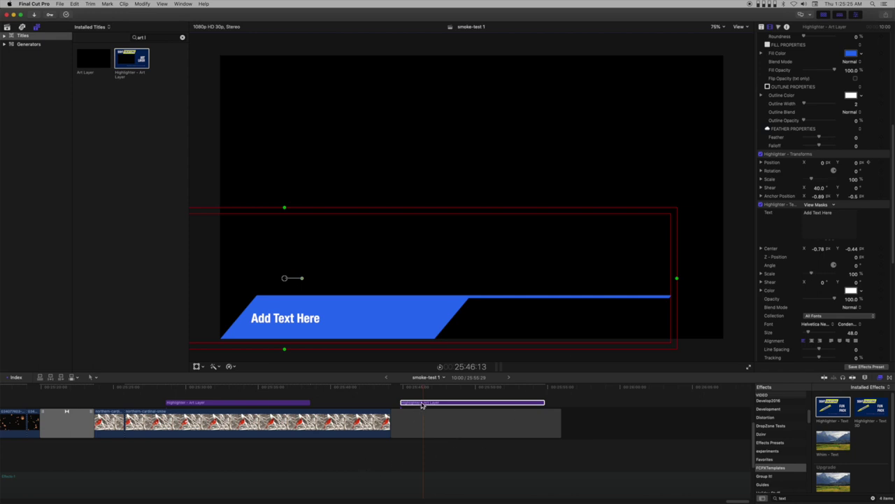
- Add a keyframe to Shape Mask 1 at 25:46:05, with the text fully revealed
mouse_move(425, 392)
mouse_down()
mouse_move(410, 390)
mouse_move(421, 392)
mouse_up()
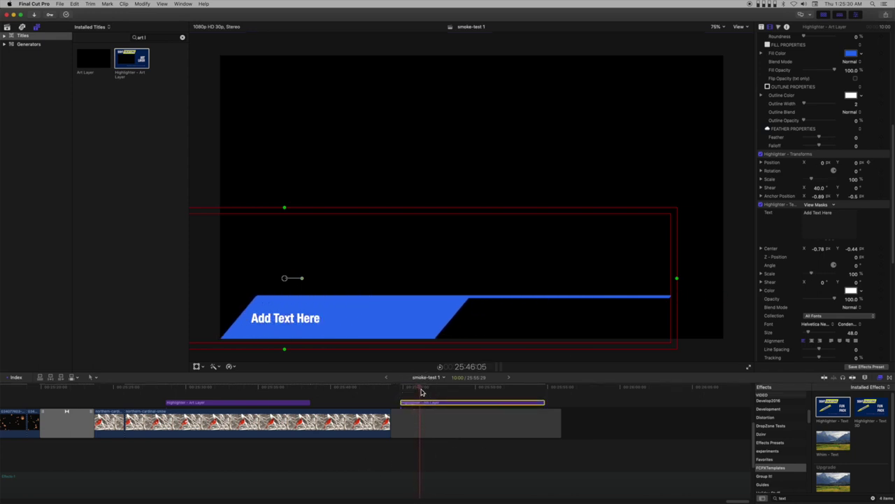
scroll(781, 259, down, 5)
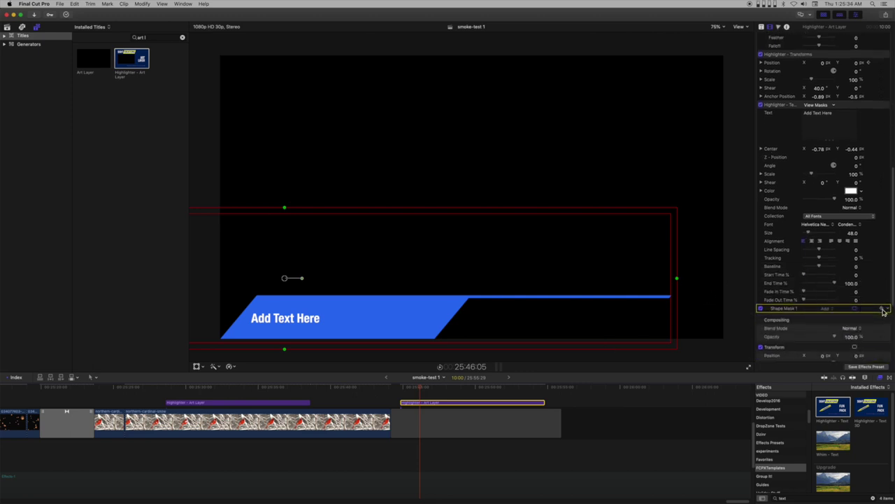
click(883, 310)
- At 25:45:24, narrow the mask to a thin strip beside the start of the text to hide it, and play the reveal
mouse_move(421, 392)
mouse_down()
mouse_move(413, 392)
mouse_move(421, 391)
mouse_up()
drag(679, 283, 316, 304)
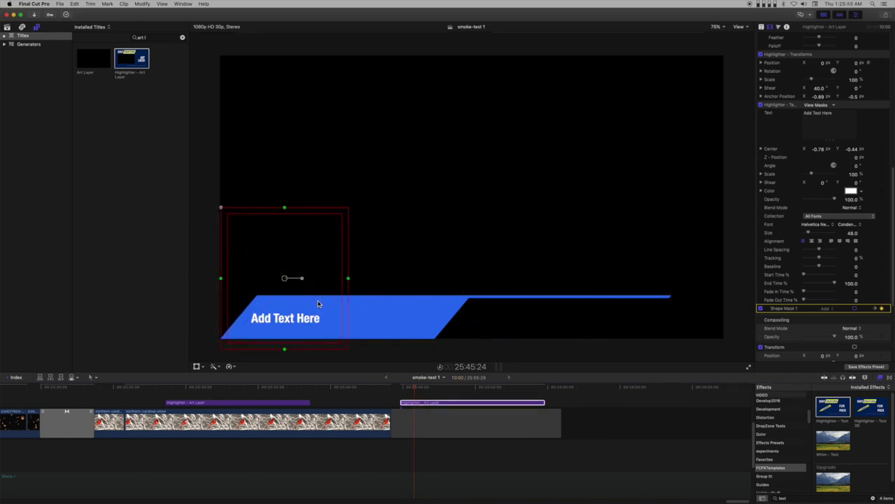
drag(350, 280, 239, 290)
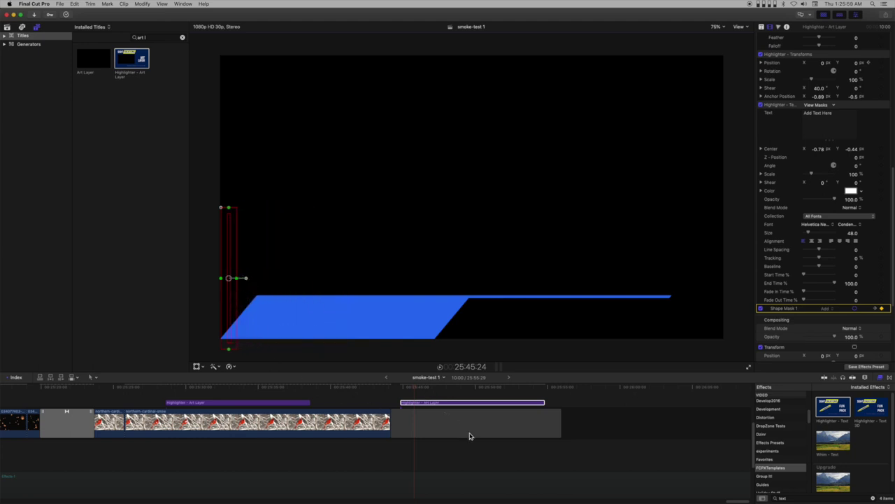
key(space)
key(space)
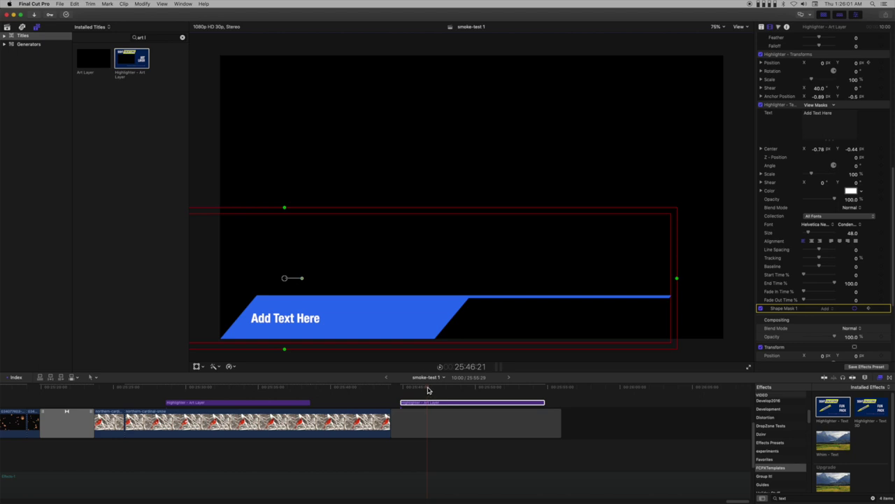
click(406, 387)
key(space)
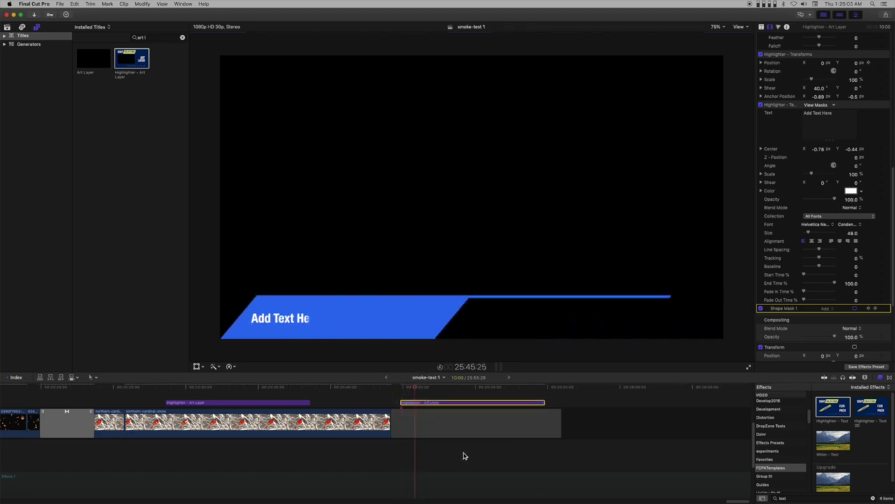
key(space)
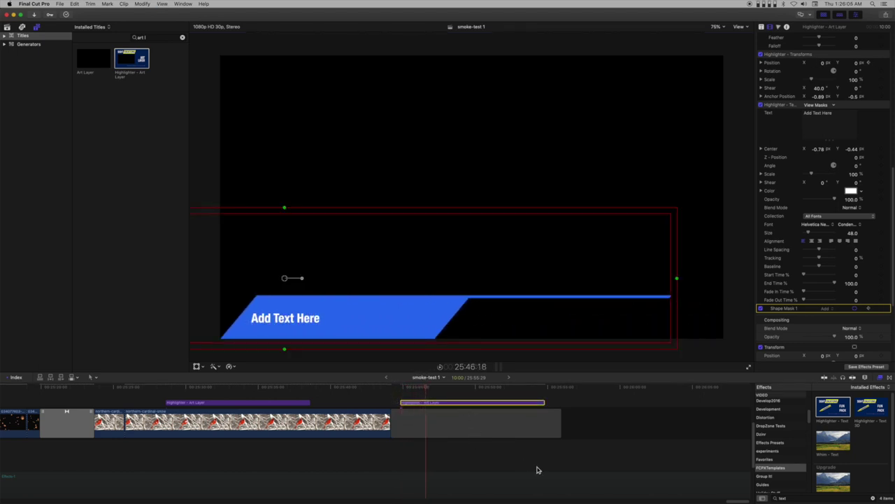
- In the clip's video animation, show Highlighter - Text's Shape Mask 1 keyframes, move the second one later to slow the reveal, and play it
key(ctrl+v)
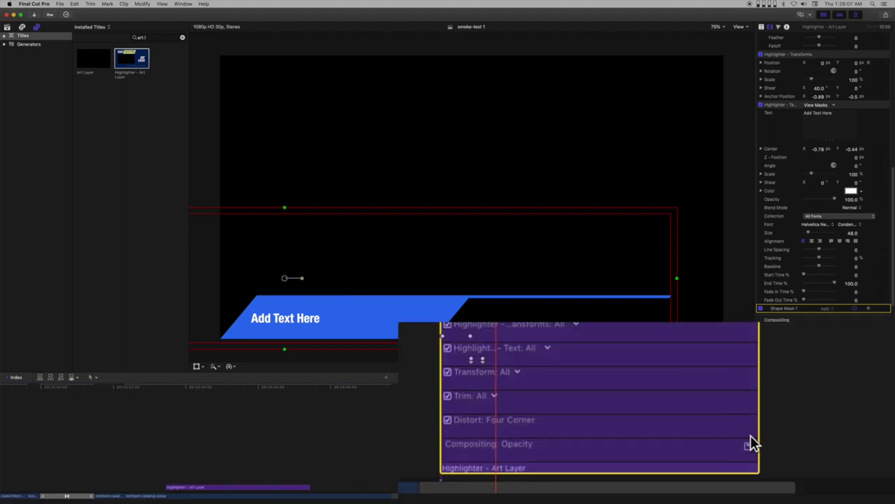
click(549, 355)
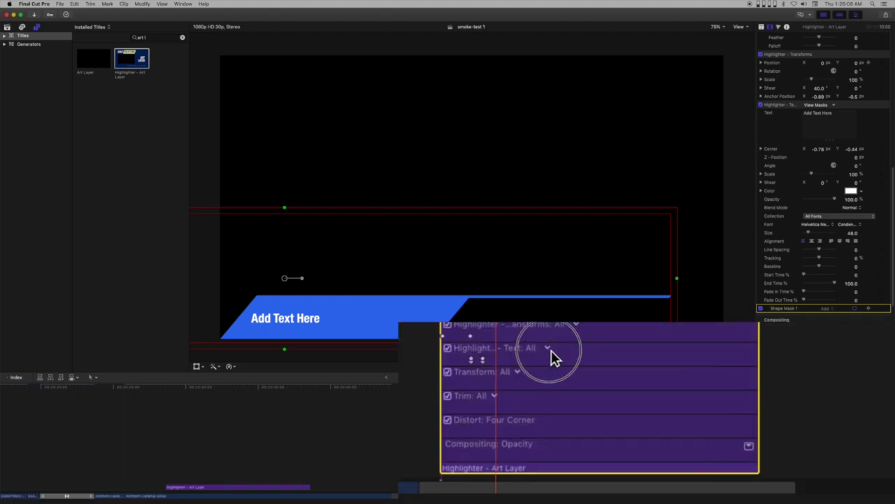
scroll(591, 472, down, 3)
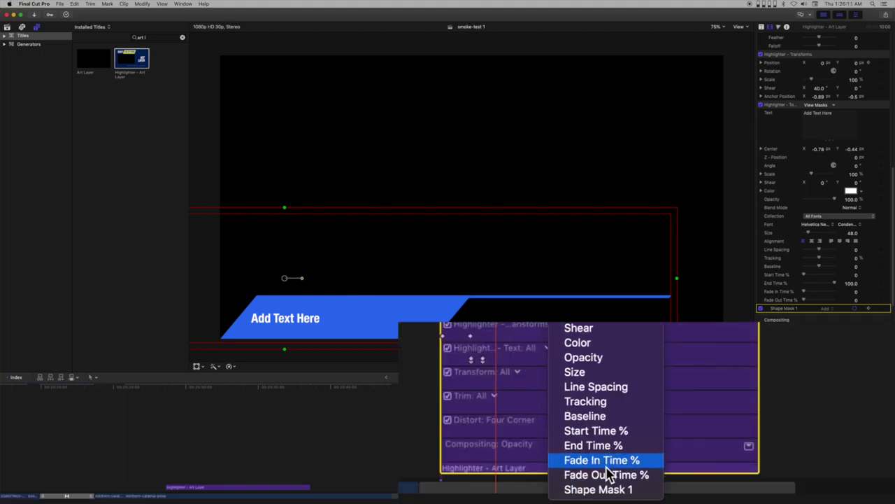
click(598, 489)
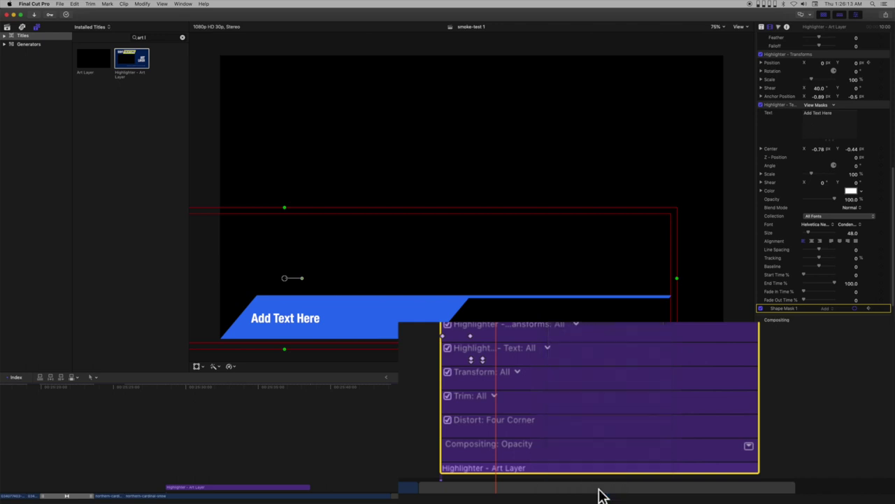
drag(484, 360, 502, 361)
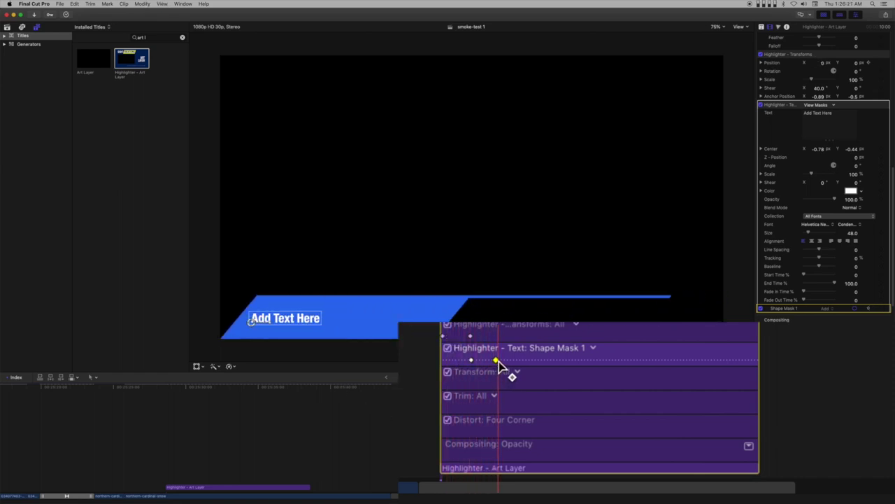
drag(497, 361, 507, 361)
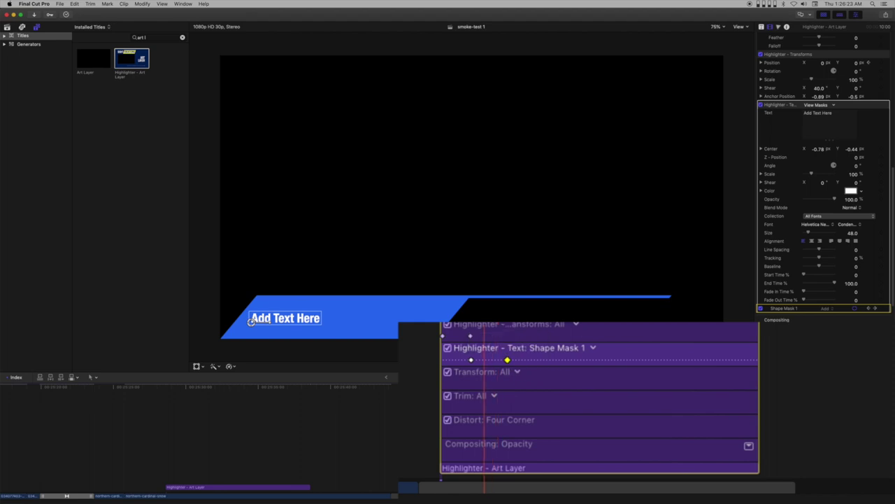
key(space)
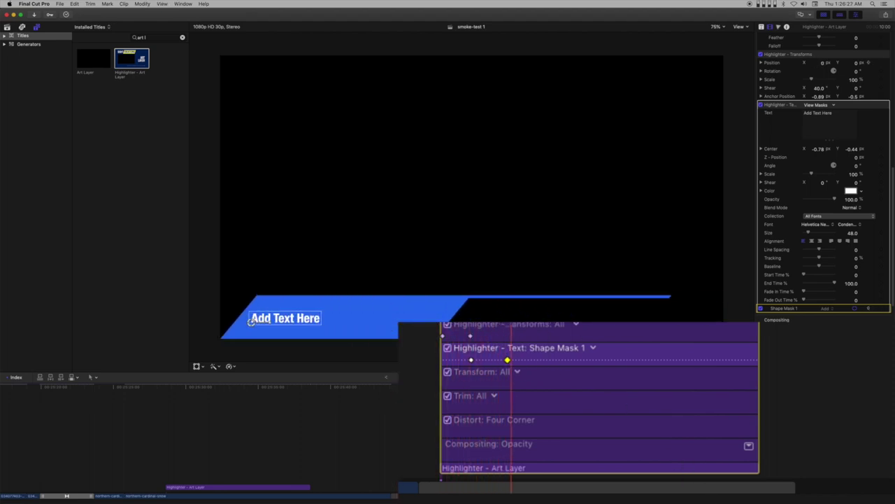
key(ctrl+v)
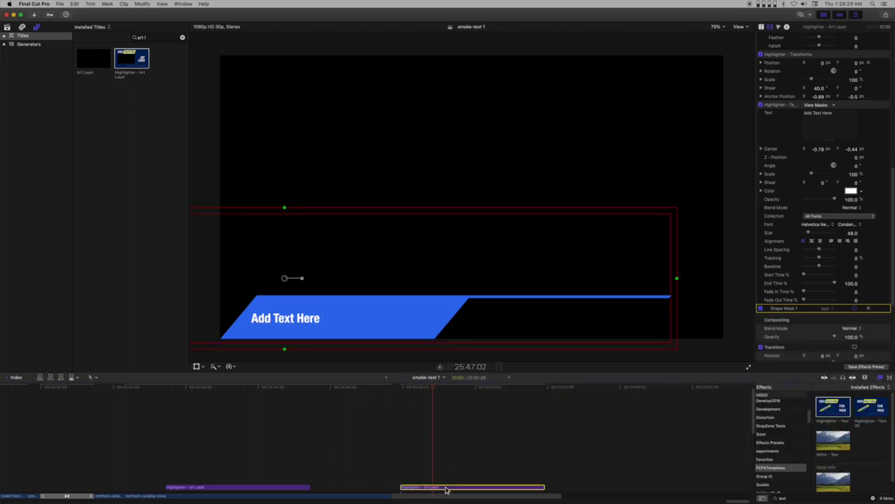
- Select the Art Layer clip and play its complete lower third animation
click(441, 497)
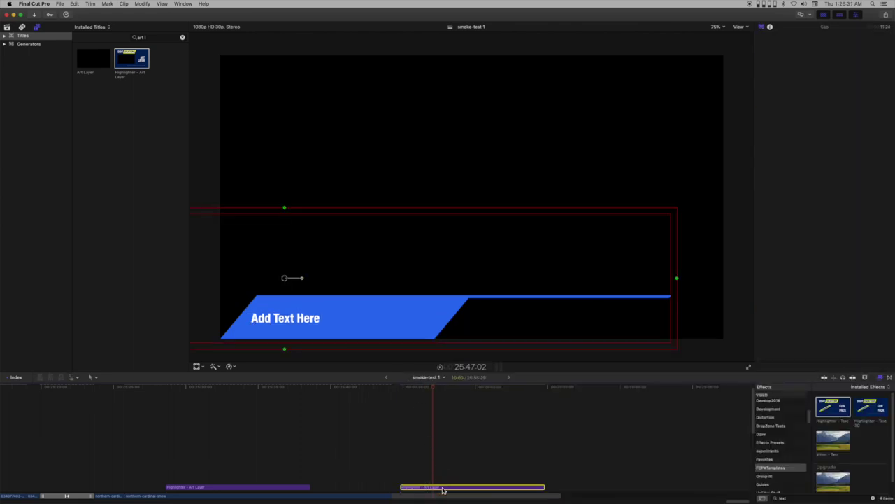
click(442, 488)
key(/)
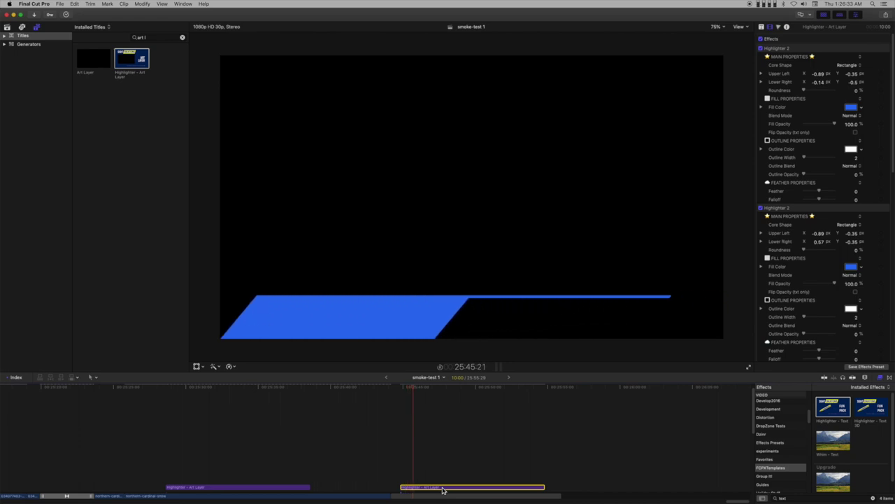
key(space)
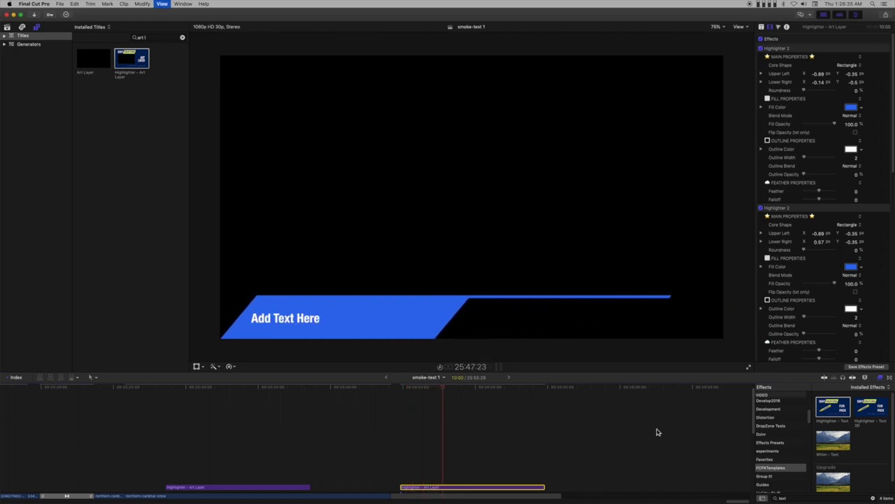
- Save the clip's Highlighter effects as the effects preset "My Lower Third 1" in the myThemes category with Maintain Timing
click(866, 366)
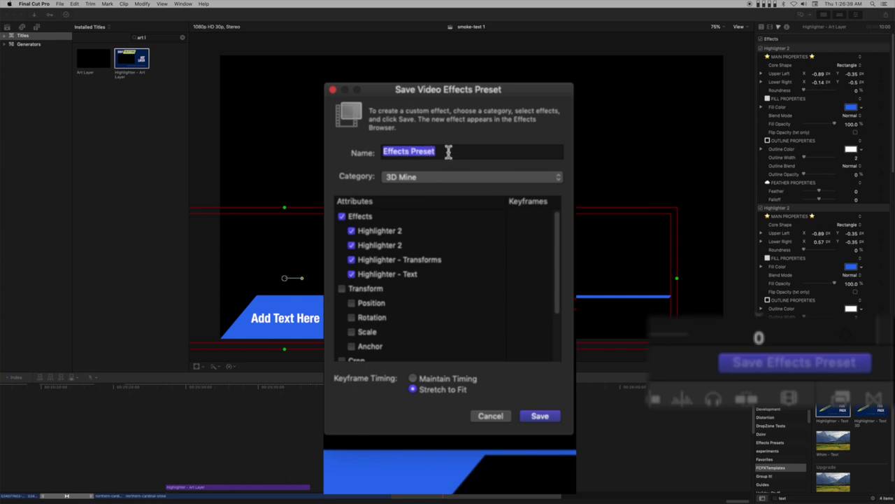
text(My Lower Third 1)
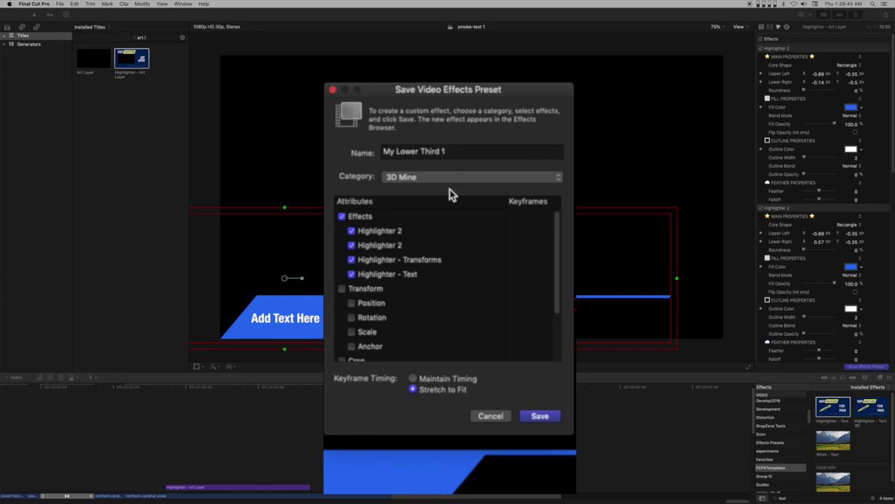
click(426, 180)
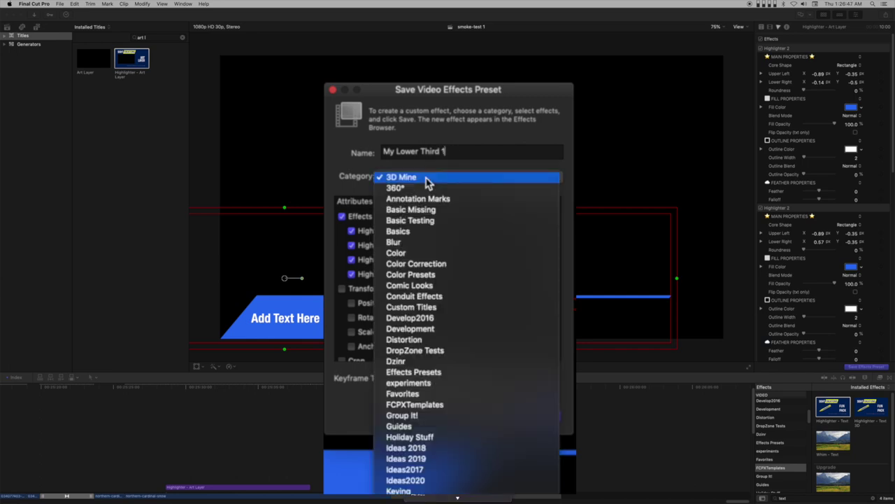
click(442, 409)
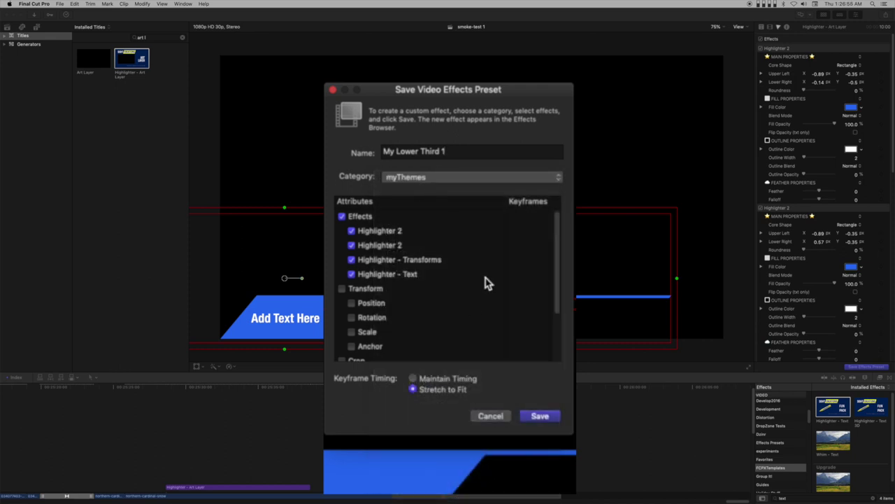
click(441, 382)
click(501, 276)
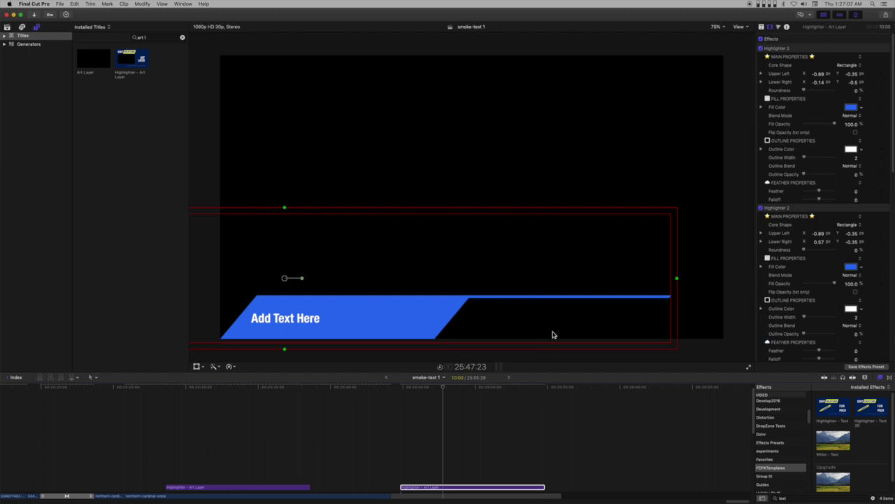
mouse_move(446, 387)
mouse_down()
mouse_move(394, 386)
mouse_move(450, 388)
mouse_up()
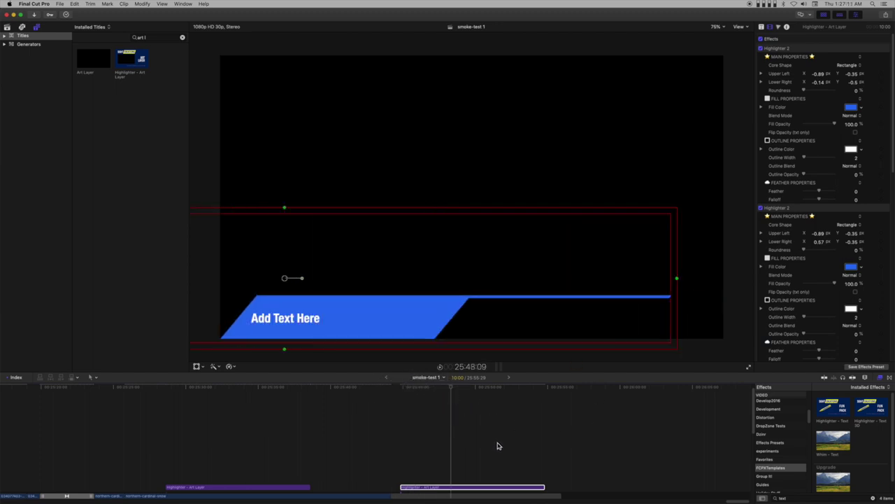